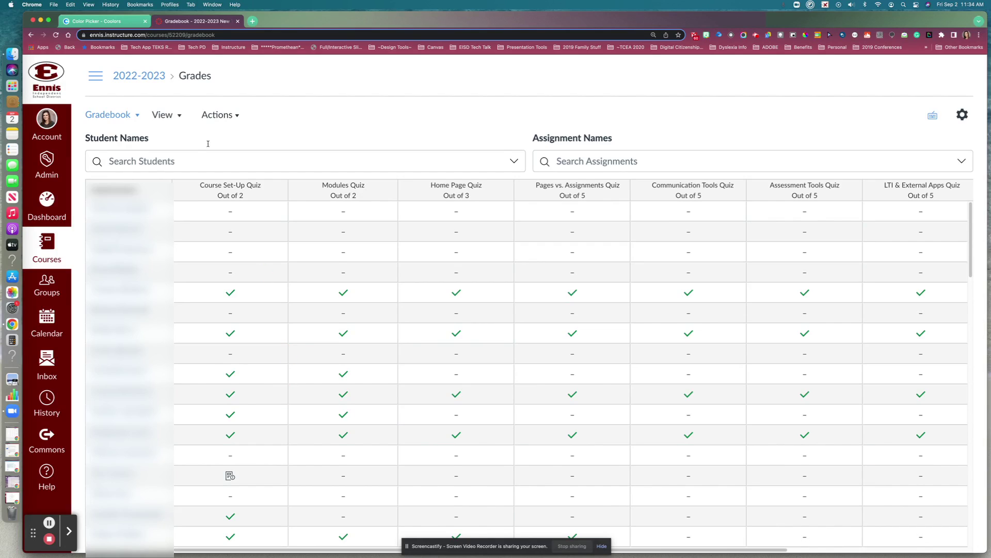
- Preview the View menu's Arrange By sort orders and the Modules option under Filters
click(180, 120)
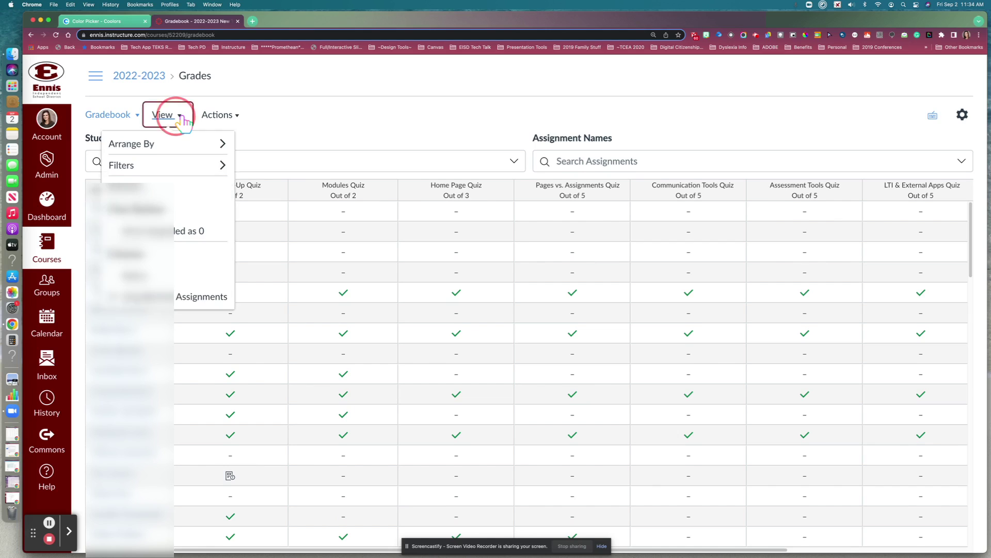
mouse_move(133, 151)
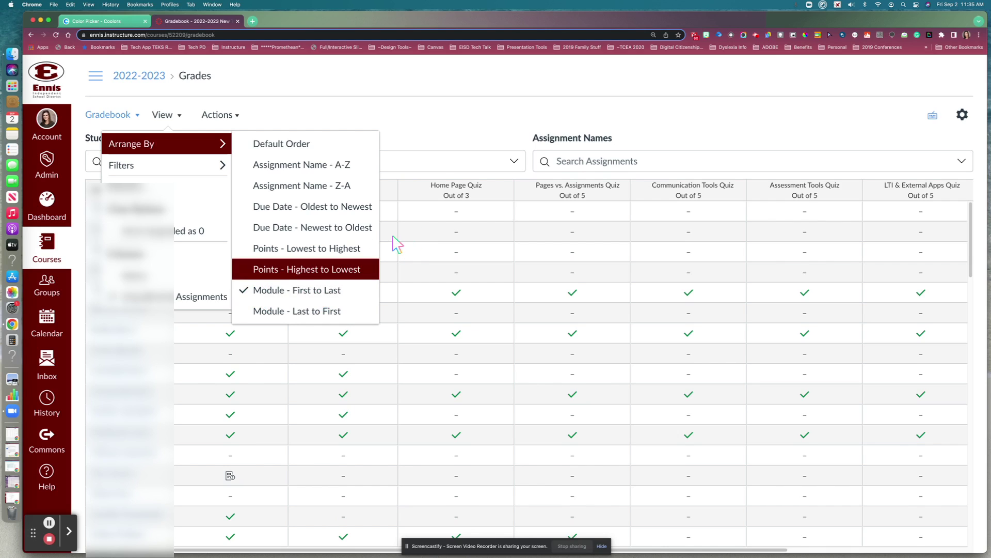
mouse_move(158, 168)
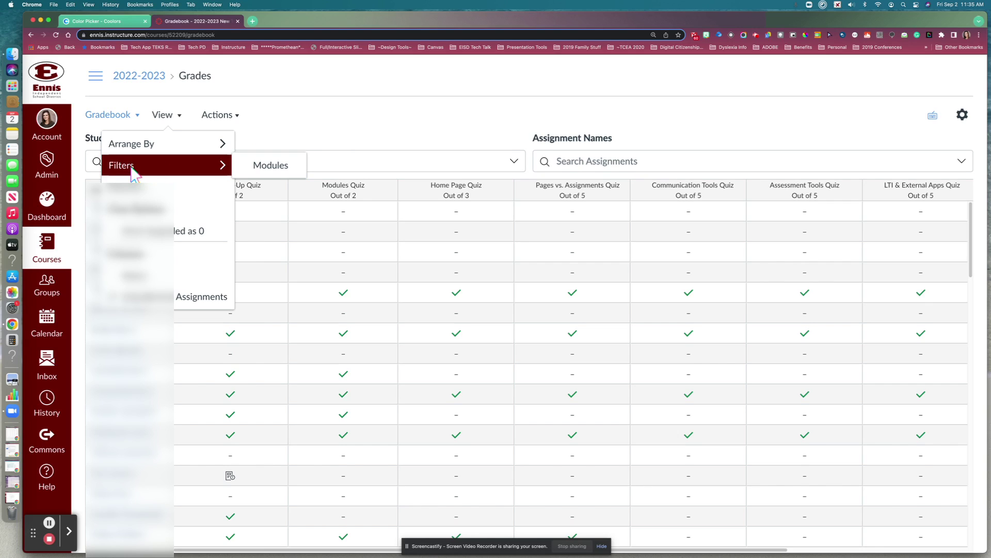
- Enable the Modules filter, show only 2. Canvas Course Set-Up, then switch back to All Modules
click(286, 168)
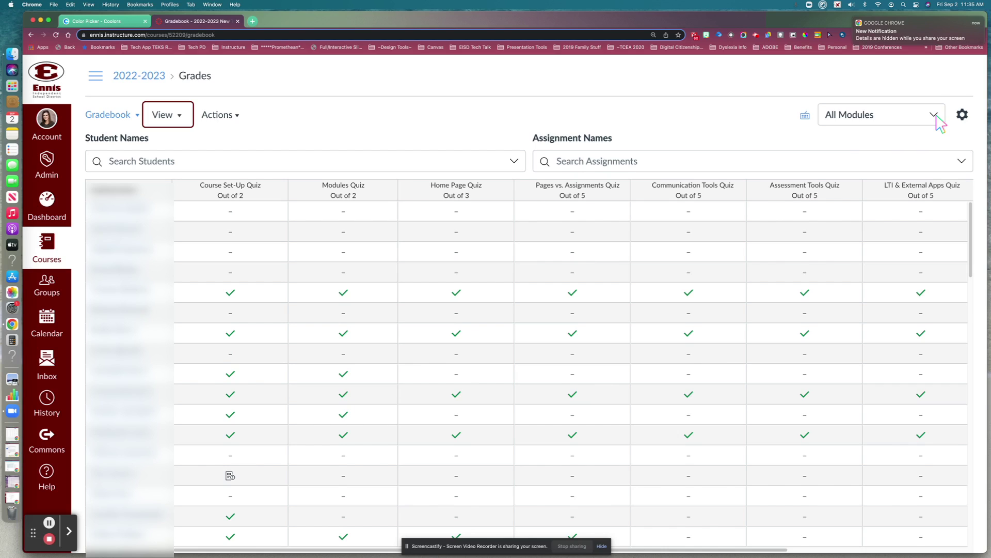
click(937, 116)
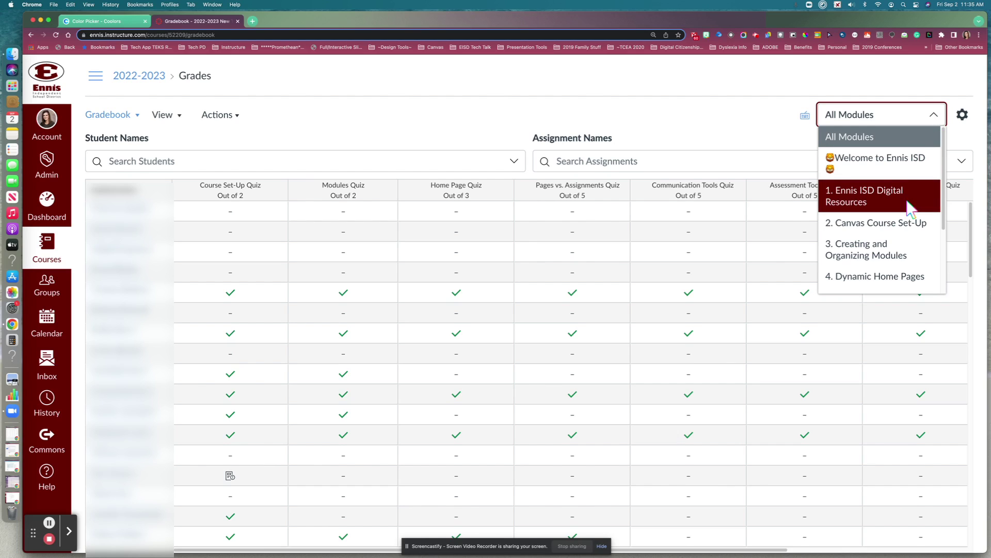
click(896, 222)
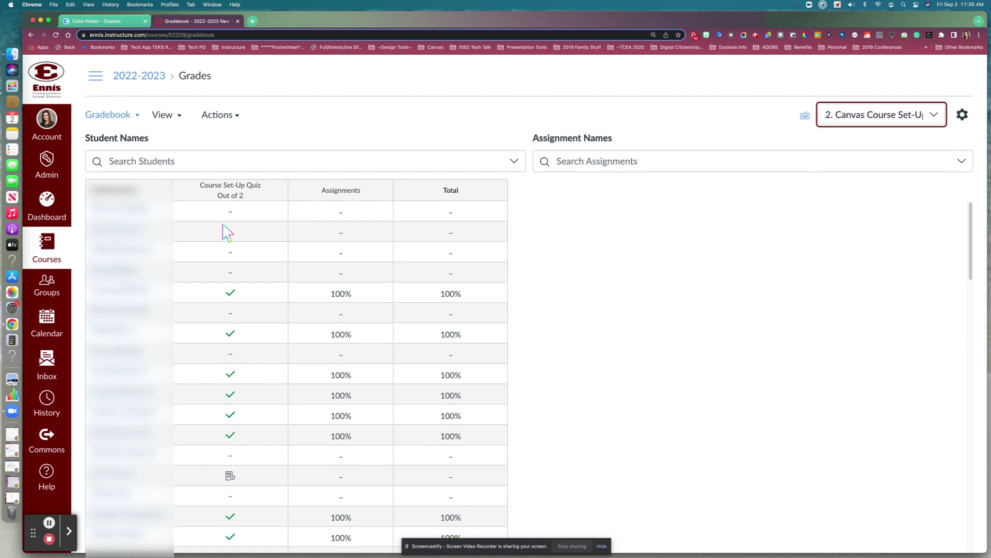
click(934, 115)
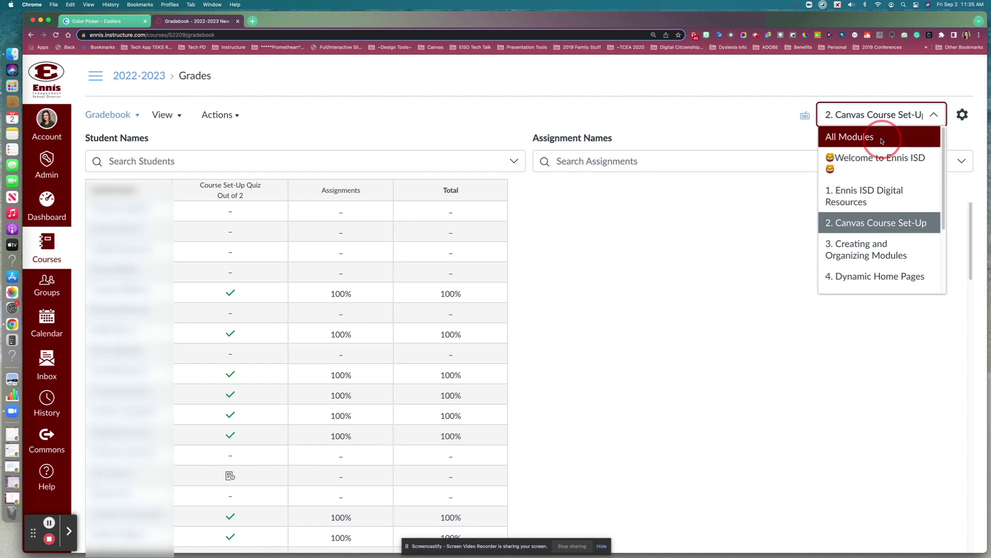
click(884, 138)
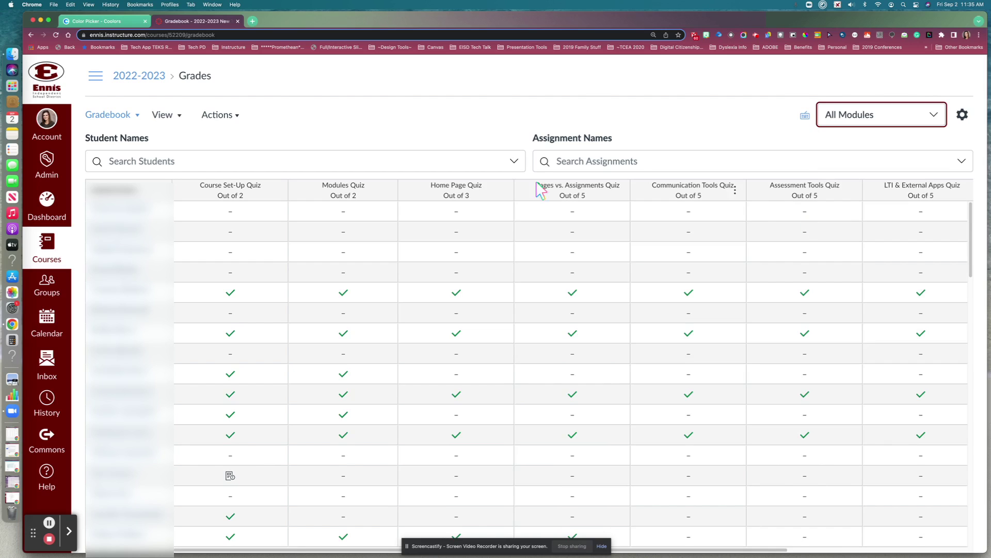
- Turn the Modules filter off in the View menu's Filters
click(178, 117)
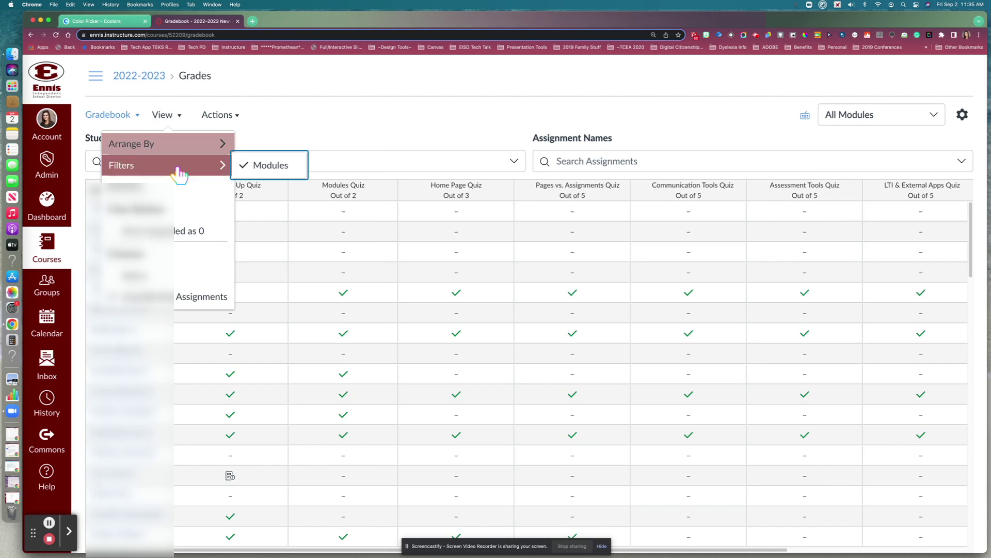
click(264, 166)
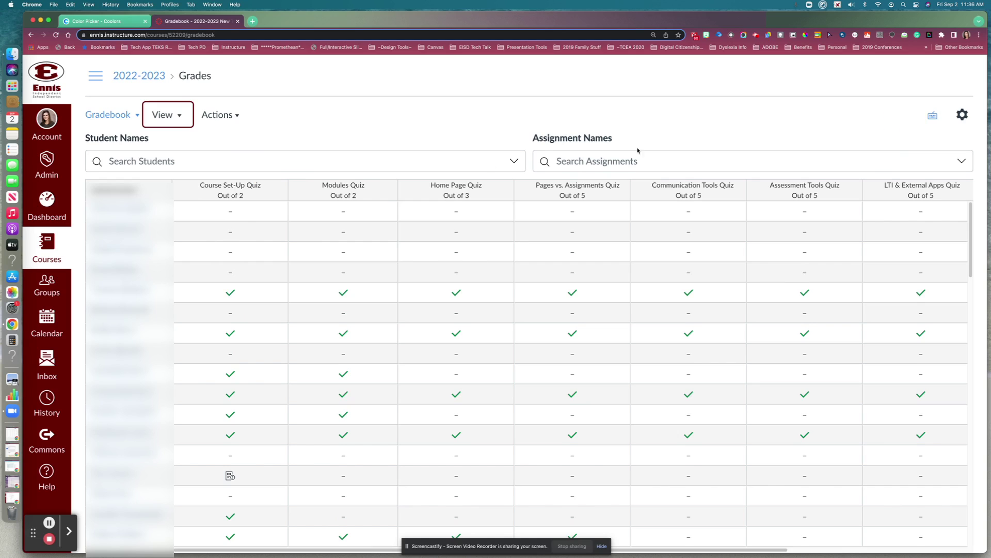
click(181, 115)
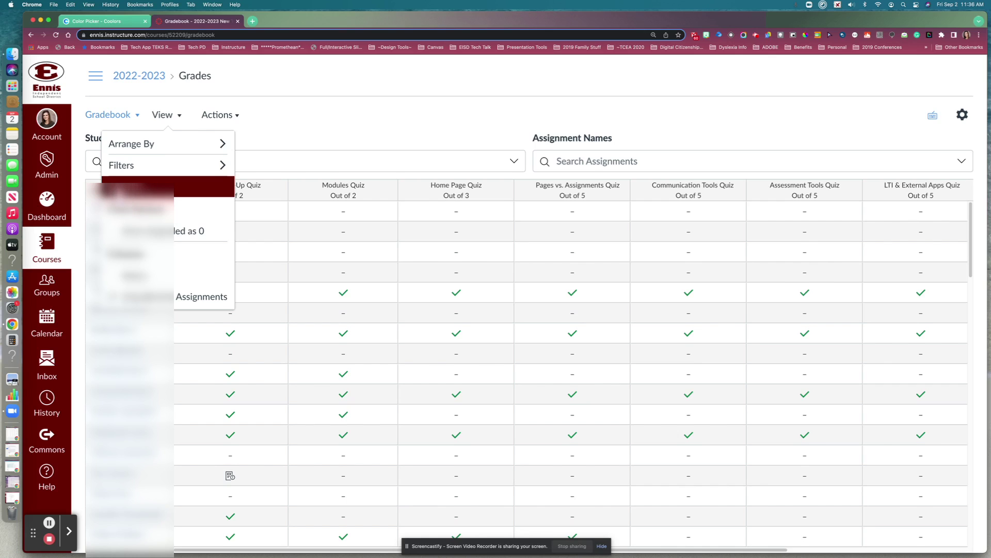
- Open Statuses, glance at Dropped's colours, then bring up the Missing status colour picker
click(135, 192)
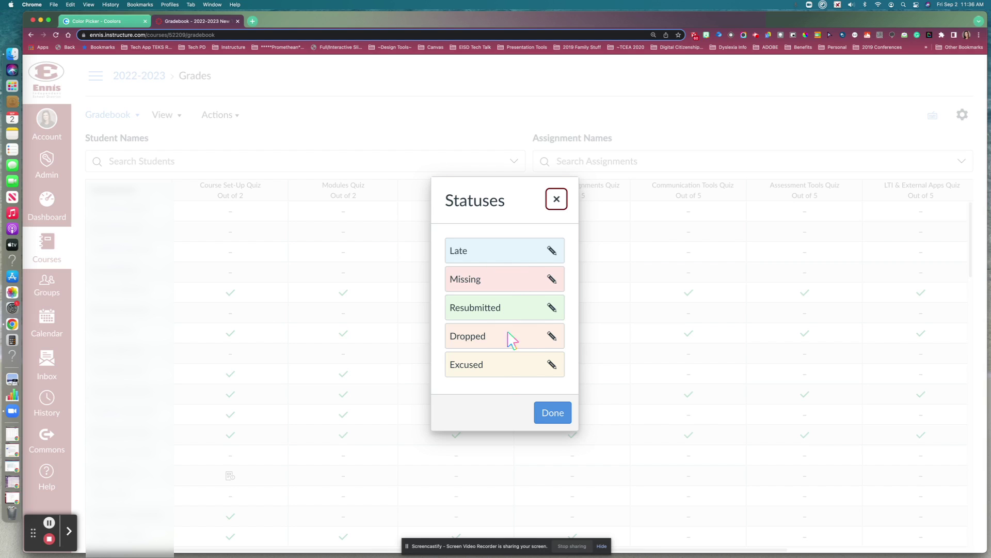
click(551, 337)
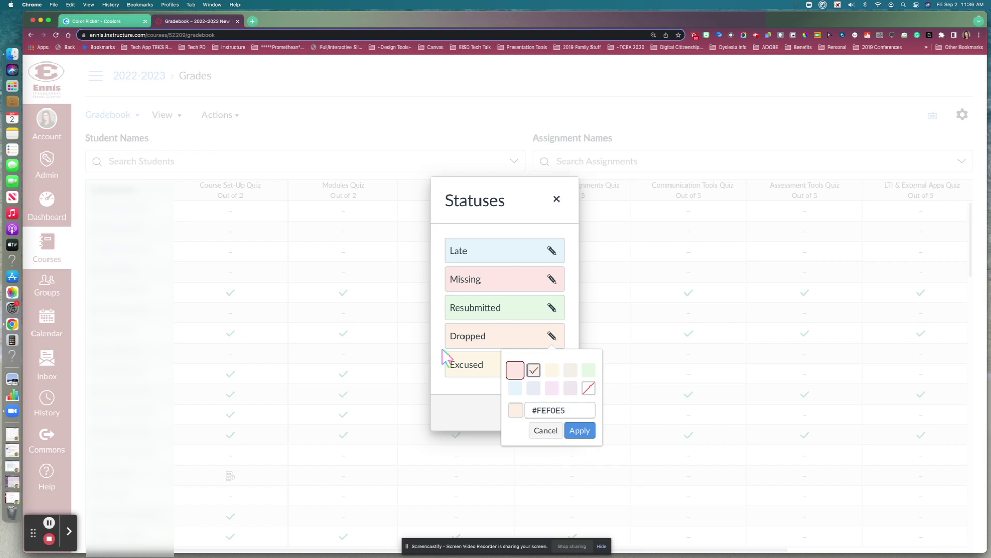
click(458, 400)
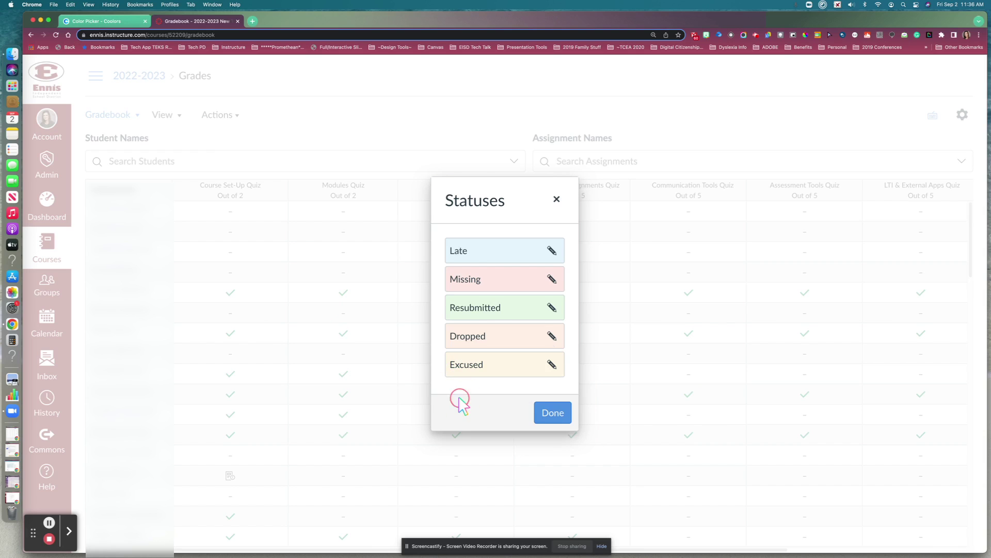
click(551, 278)
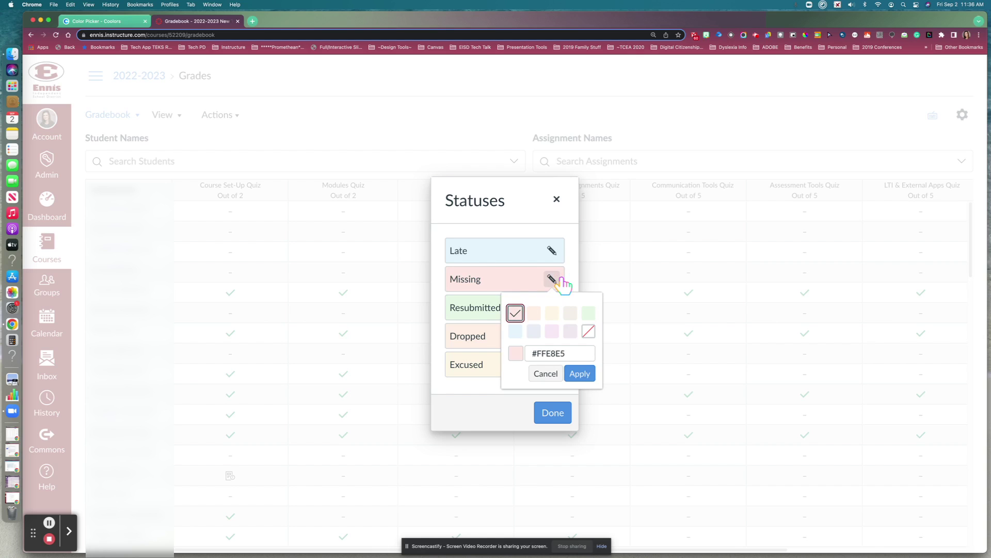
- Copy the red hex code FF0000 from Coolors and return to the Gradebook tab
click(89, 23)
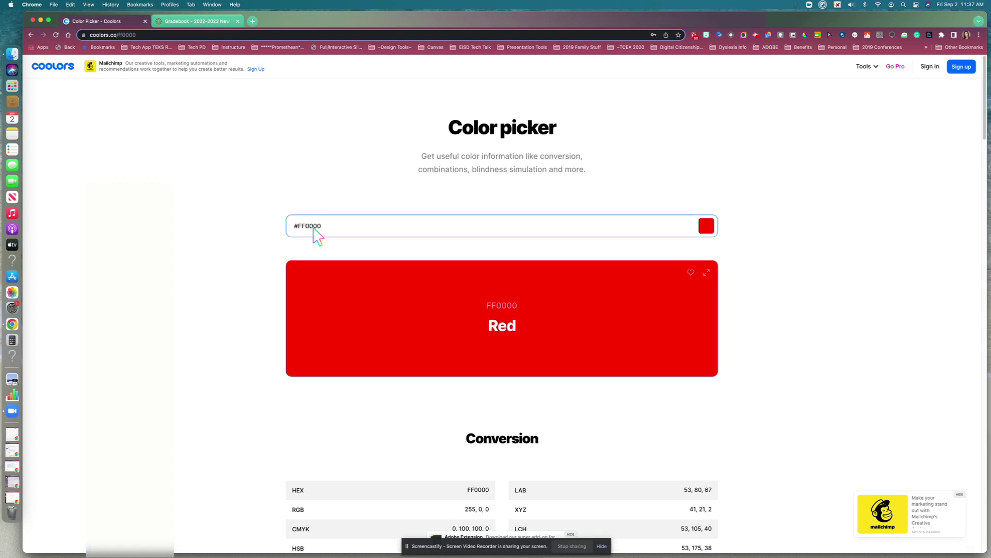
double_click(314, 227)
key(super+c)
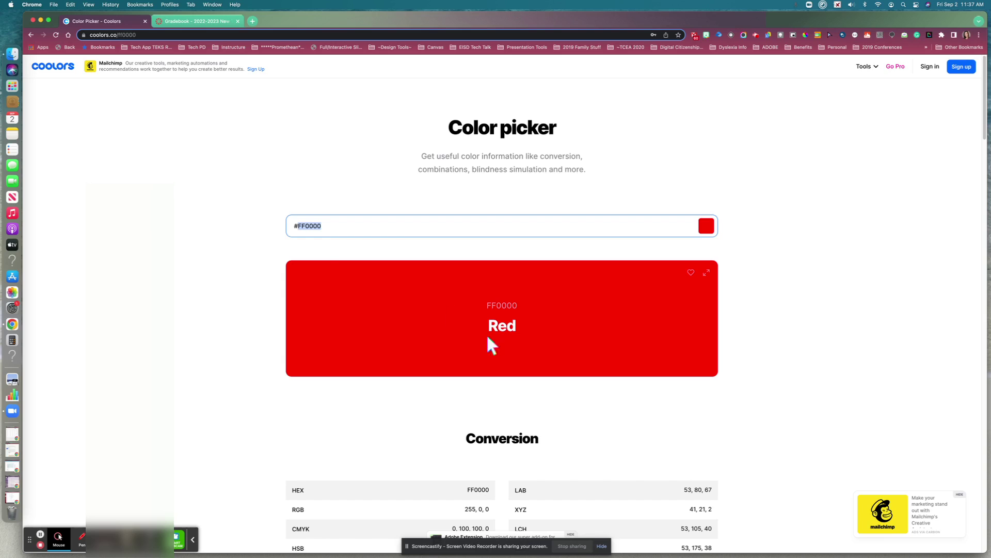
click(173, 24)
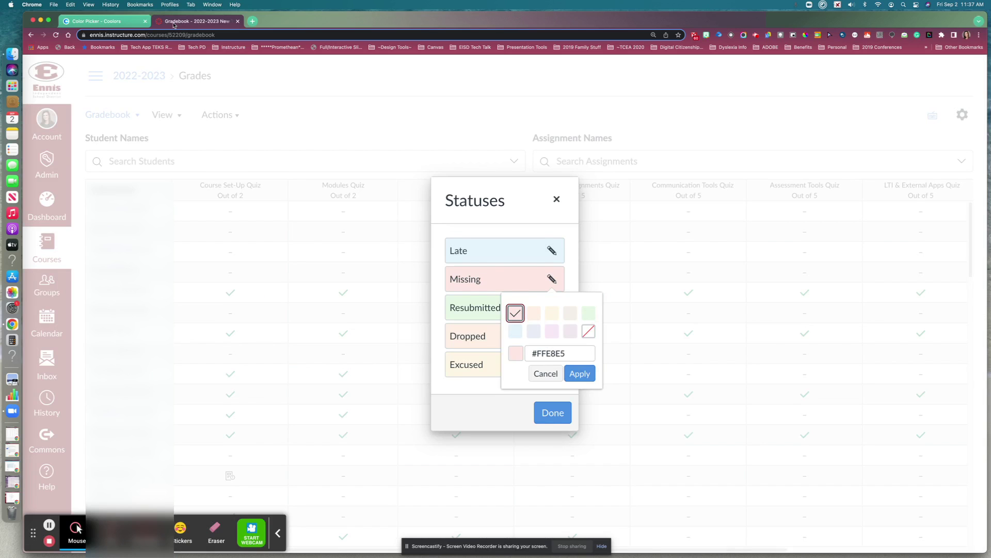
- Replace the Missing colour #FFE8E5 with pasted FF0000 and apply the red
drag(570, 354, 538, 354)
key(super+v)
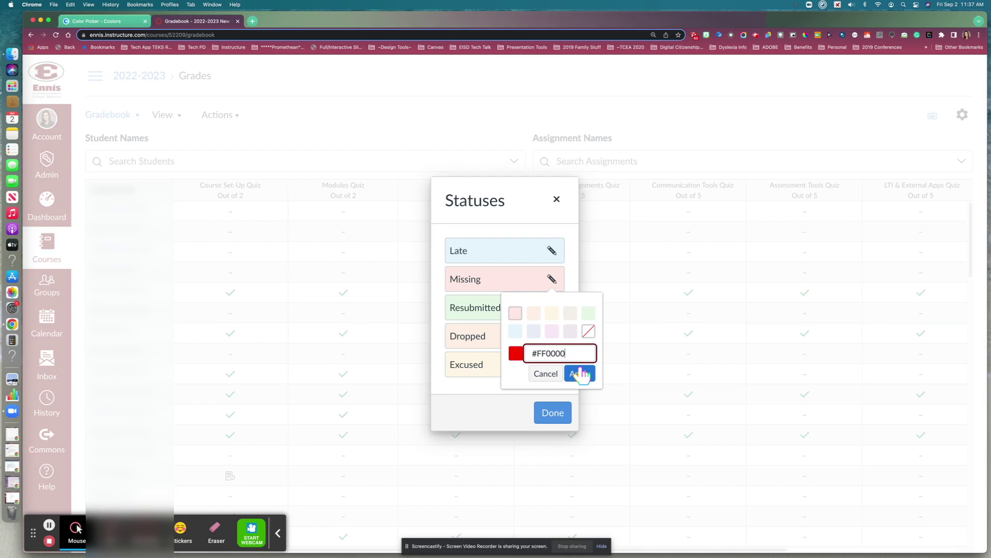
click(579, 373)
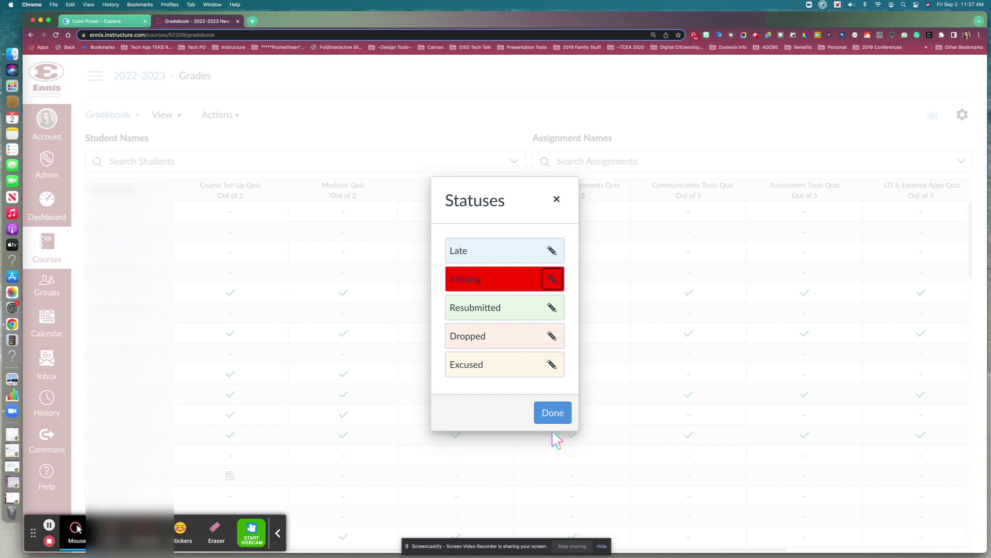
click(556, 415)
scroll(440, 326, right, 5)
scroll(440, 326, left, 5)
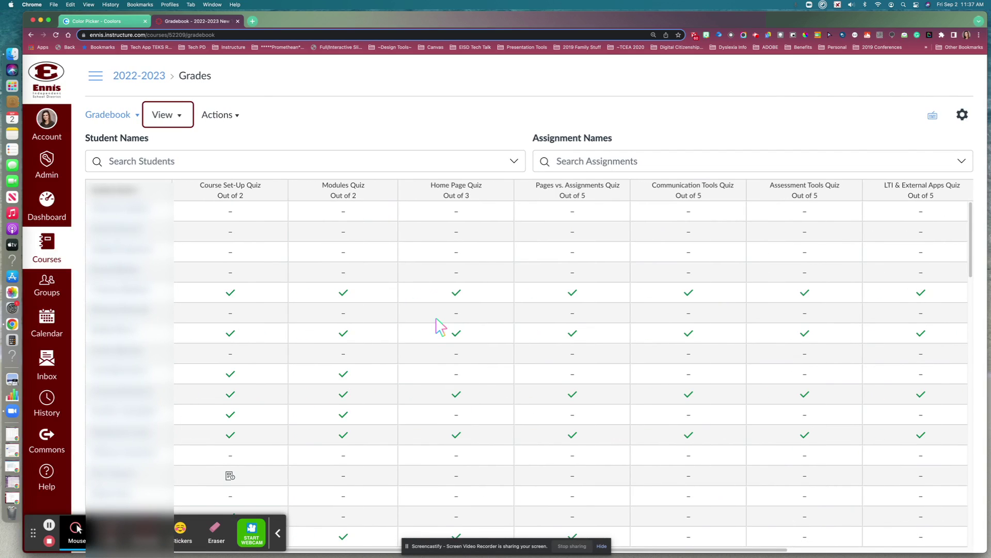
click(278, 533)
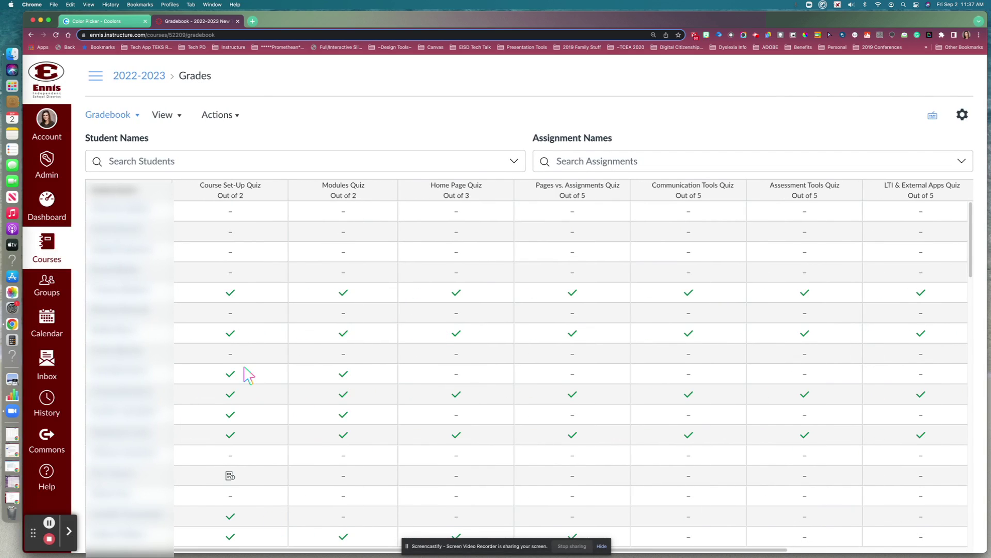
- Reopen Statuses to confirm Missing is red, then close the dialog
click(178, 114)
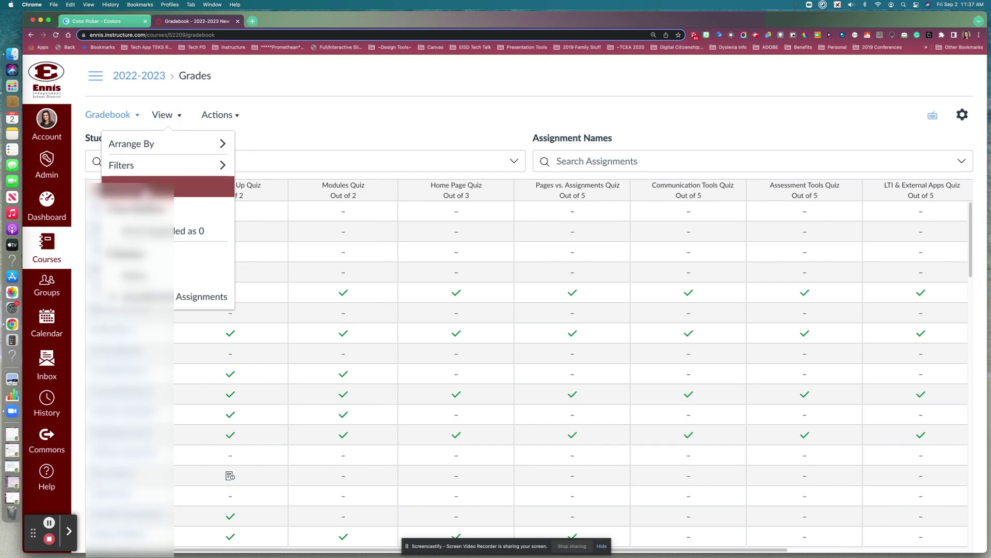
click(147, 187)
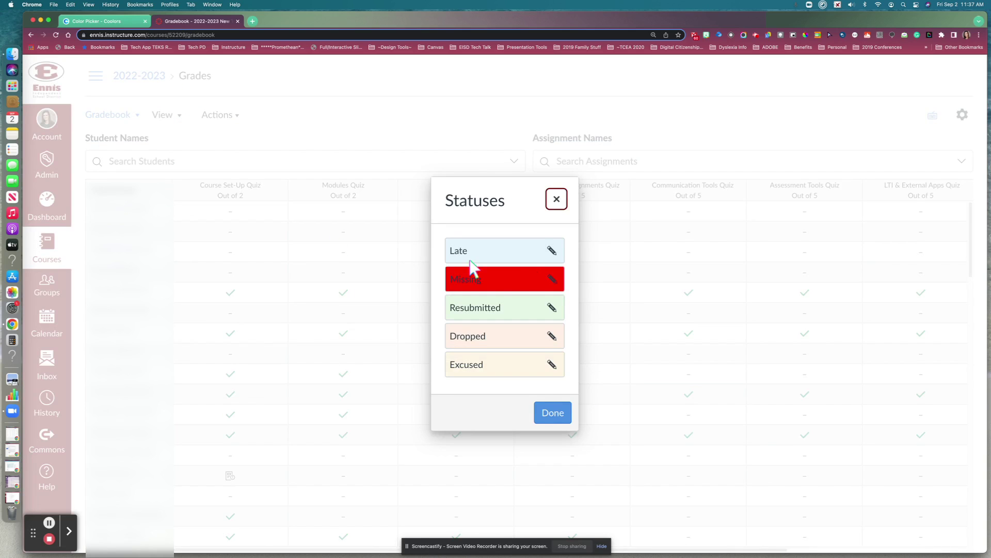
click(561, 201)
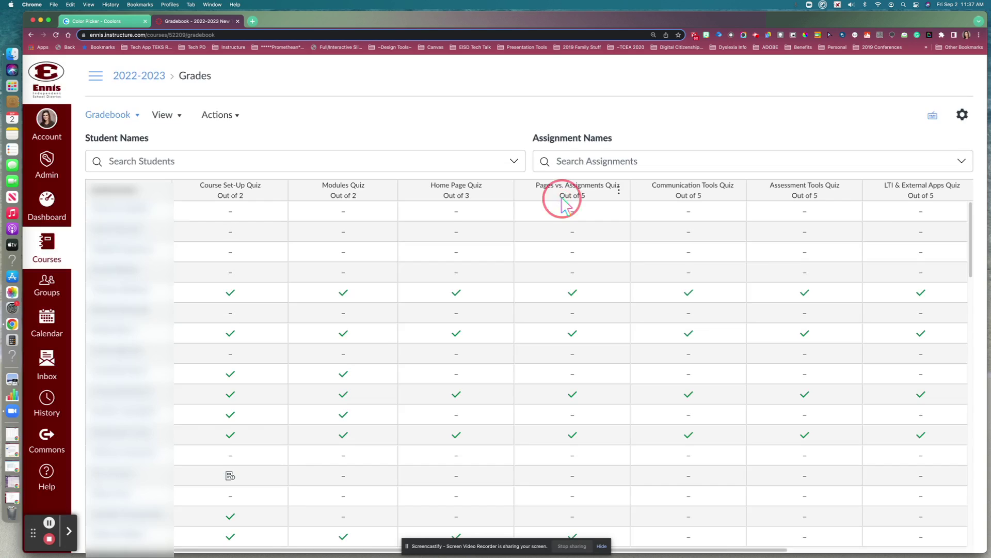
- Show the Notes column, then start and cancel a note for the first student
click(176, 115)
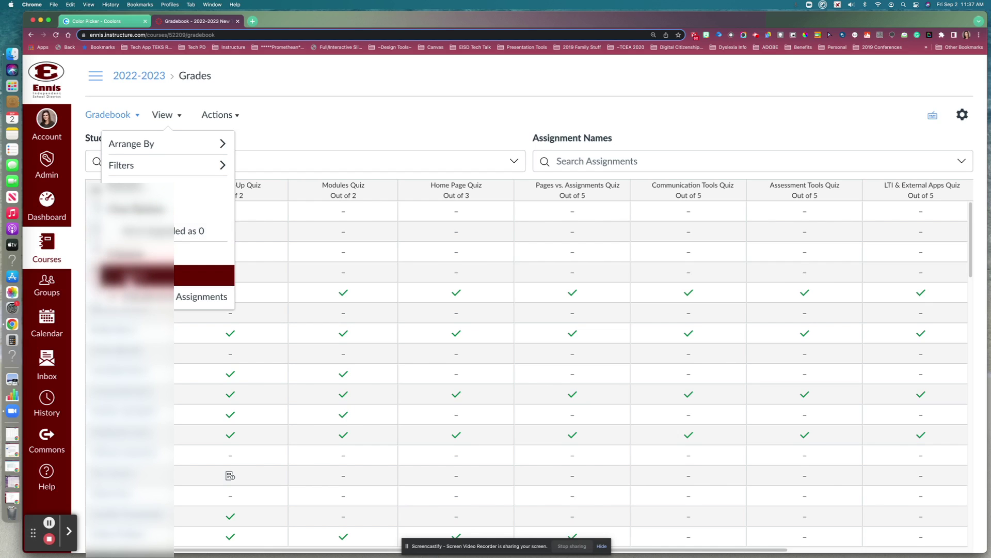
click(204, 275)
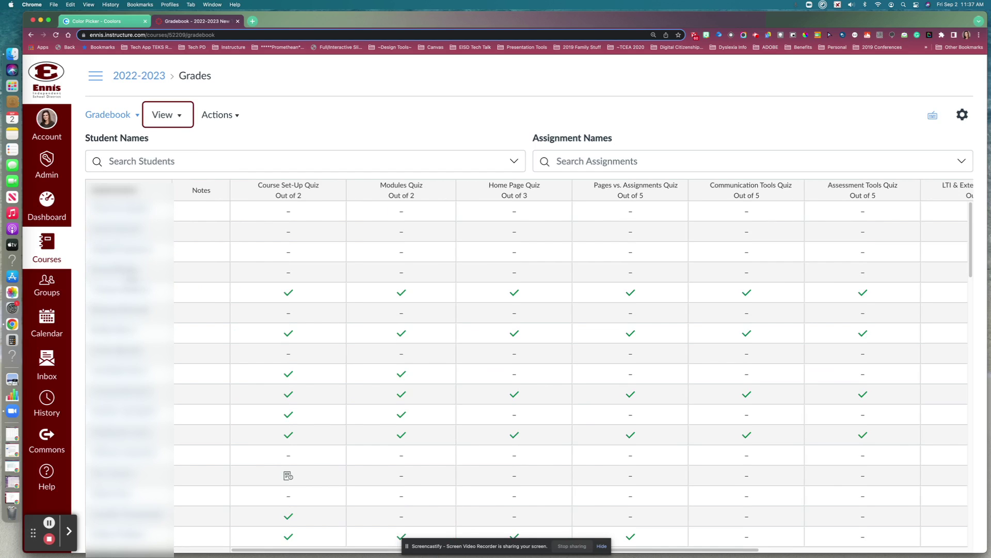
click(204, 215)
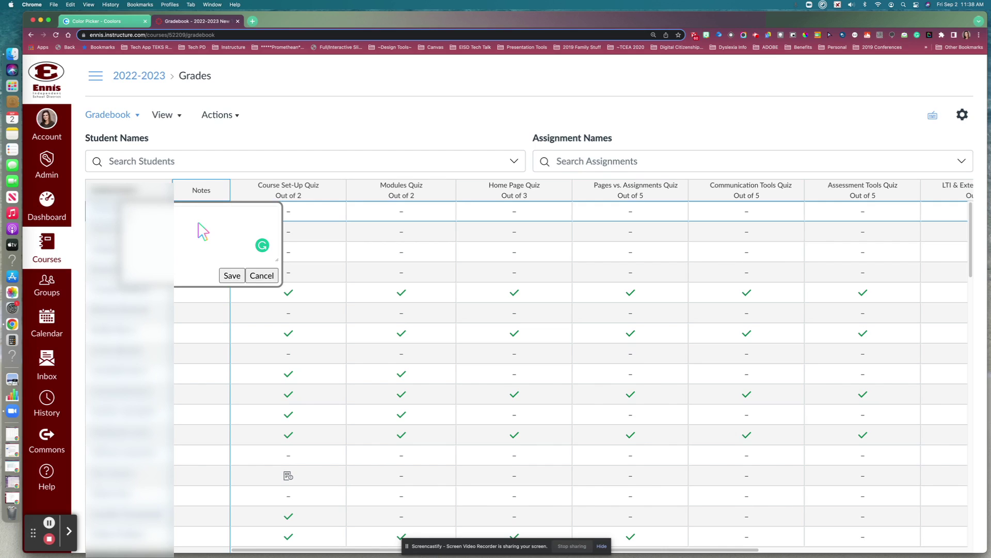
click(269, 276)
click(182, 116)
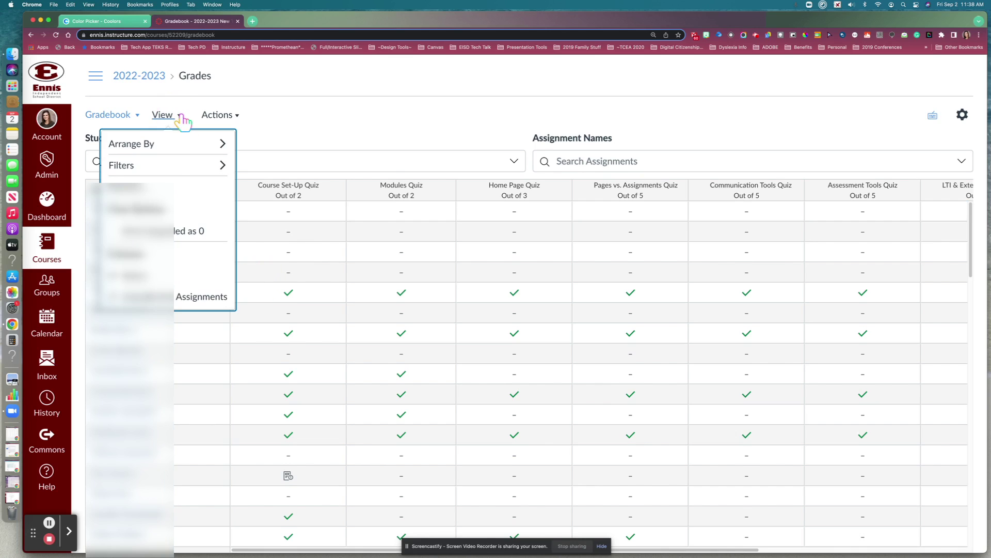
- Untick Notes in the View menu, then reopen and close the menu unchanged
click(133, 279)
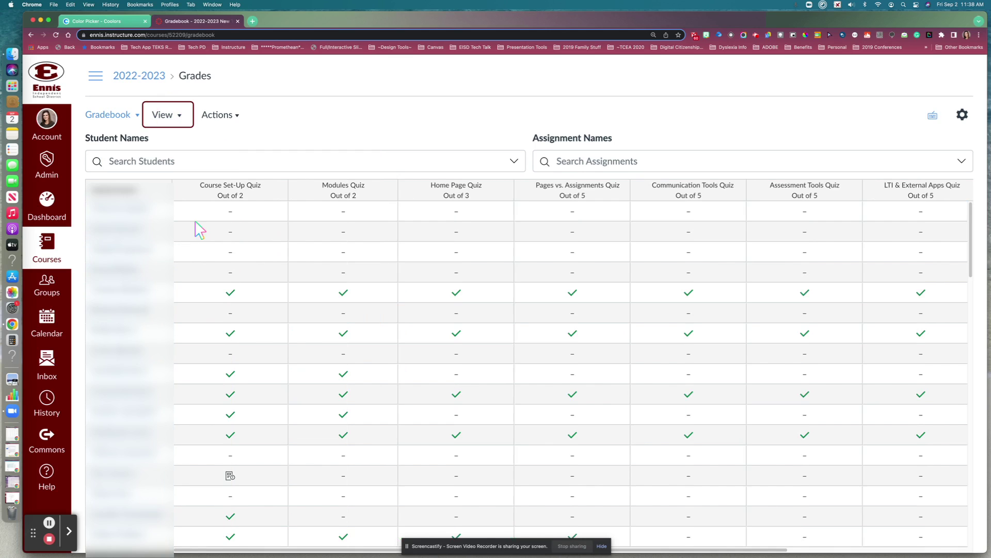
click(181, 116)
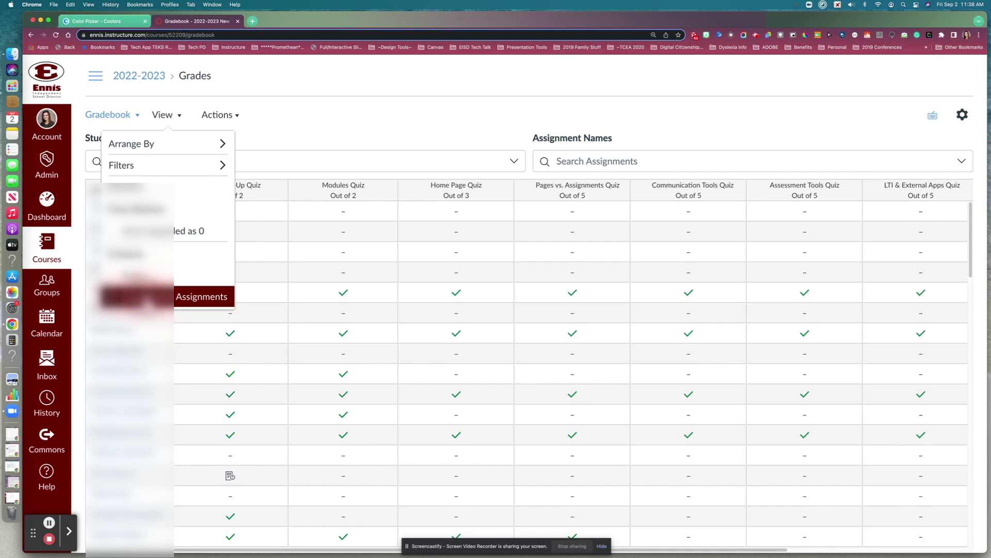
click(146, 303)
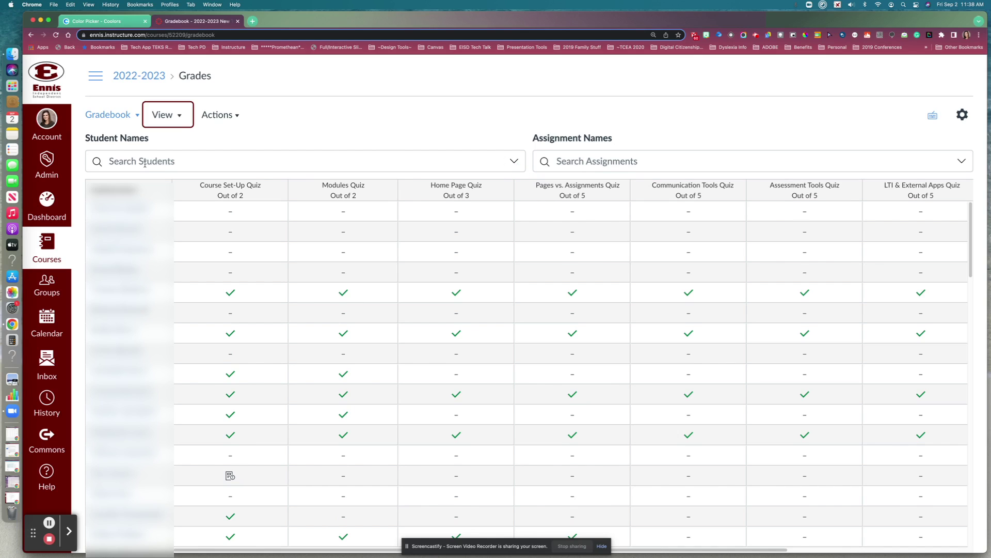
click(514, 162)
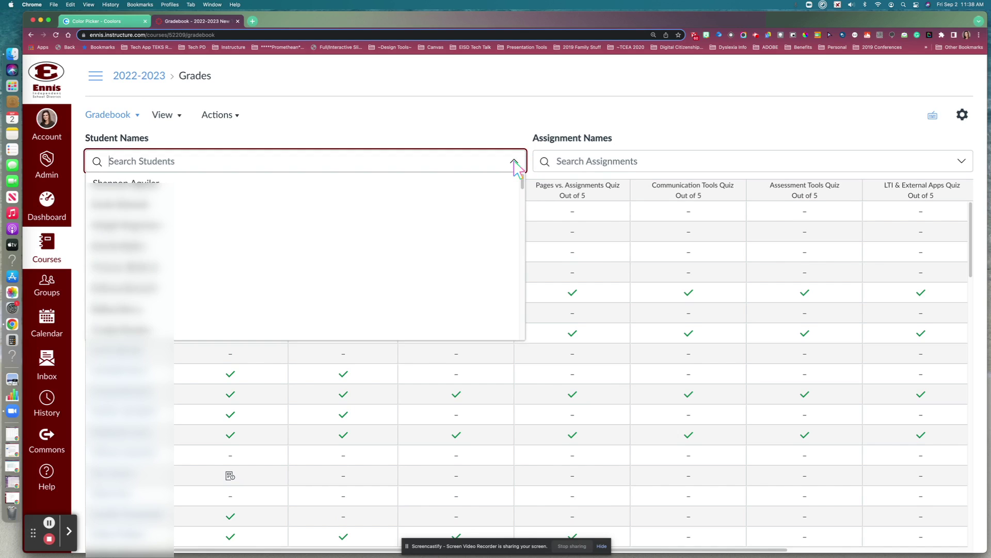
click(515, 164)
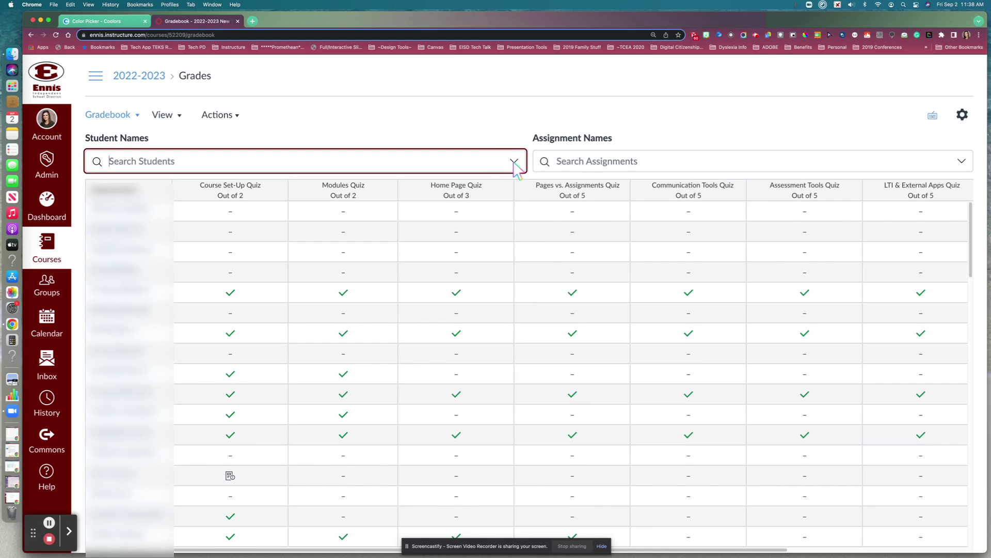
click(643, 163)
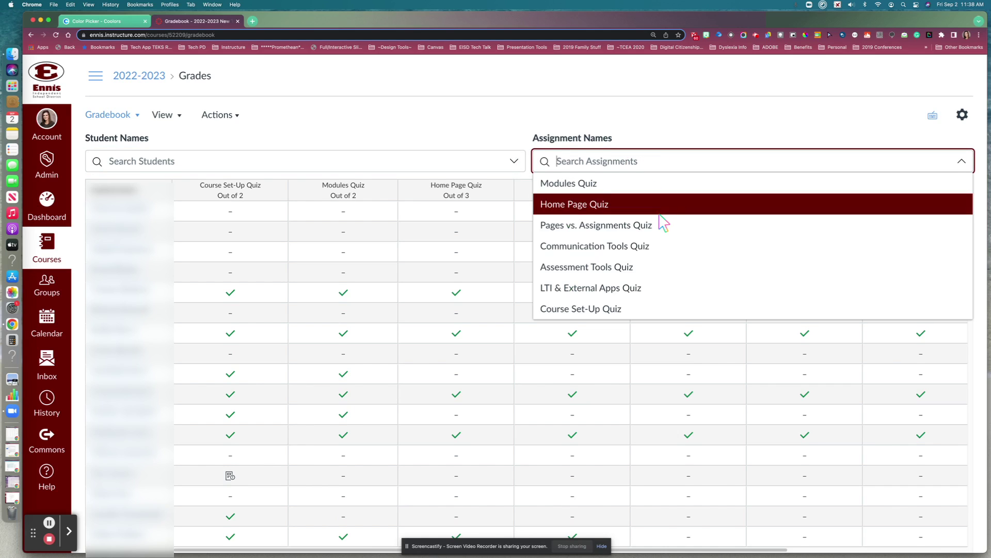
click(593, 132)
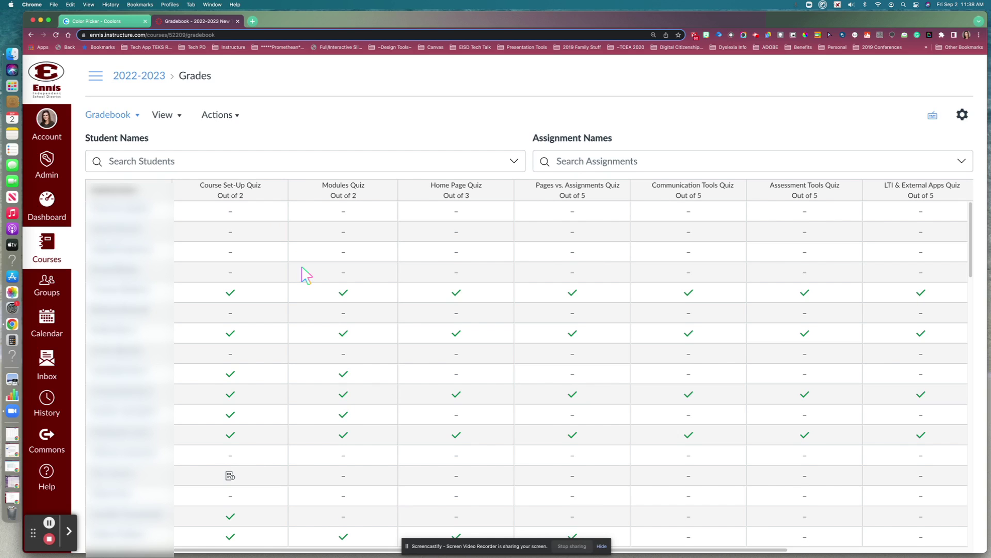
scroll(306, 275, down, 5)
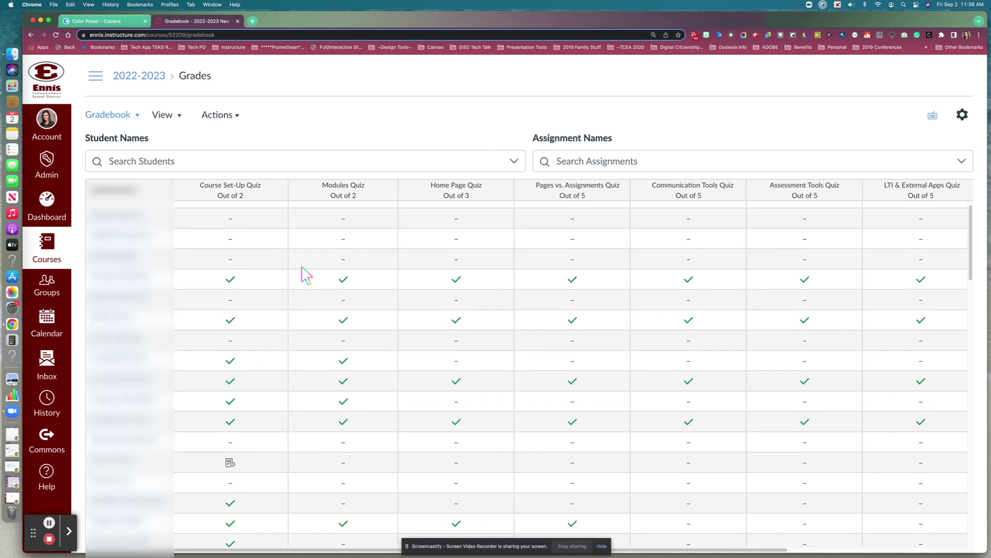
scroll(307, 276, up, 5)
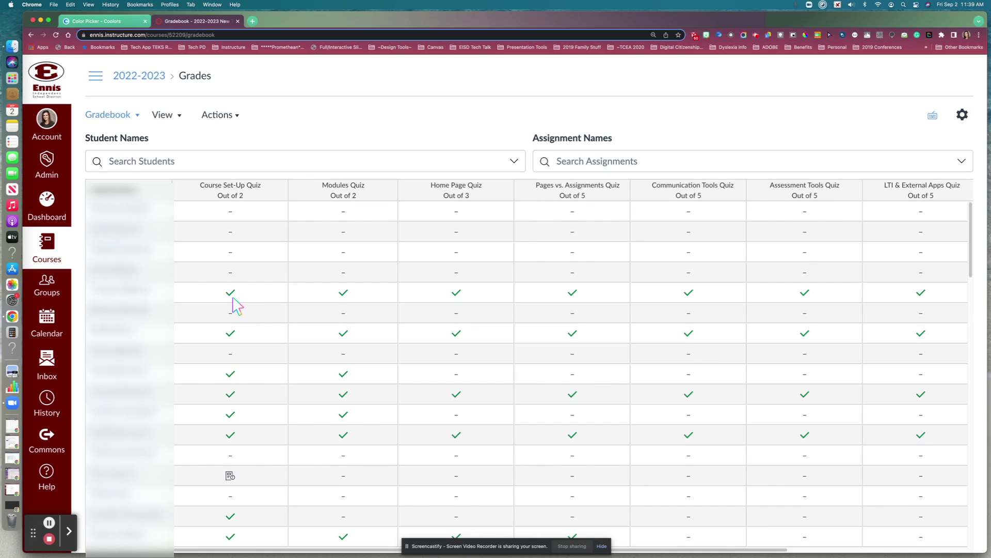
scroll(264, 351, down, 4)
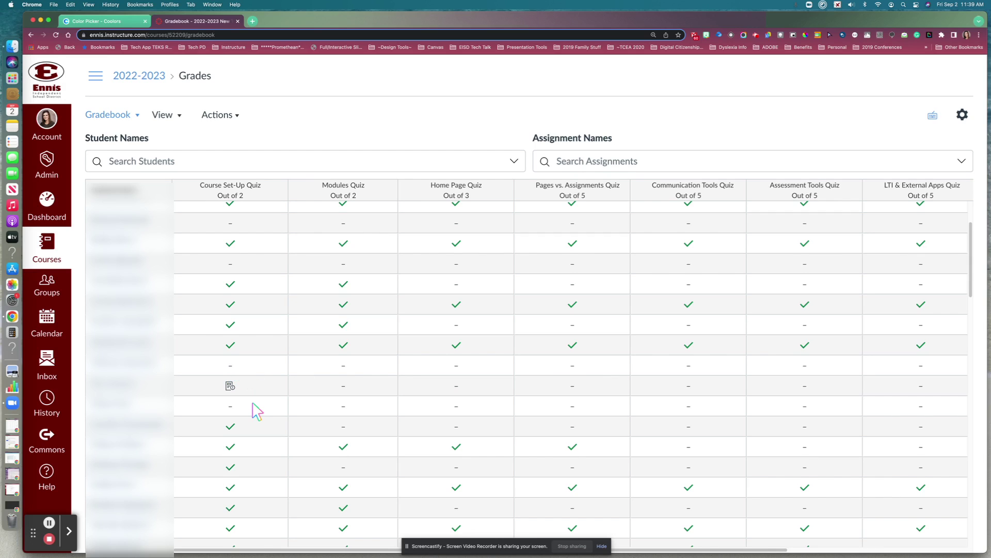
scroll(257, 412, down, 5)
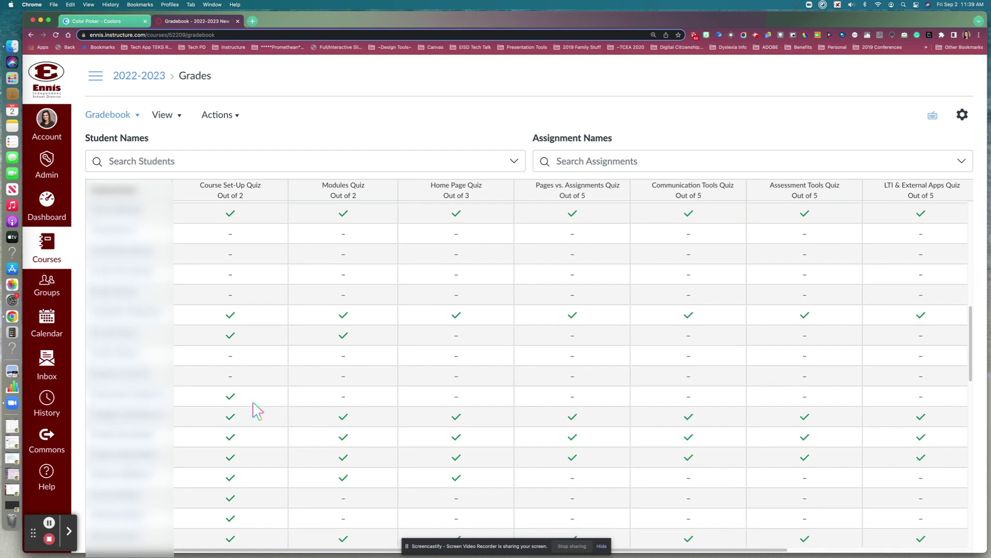
scroll(256, 412, up, 5)
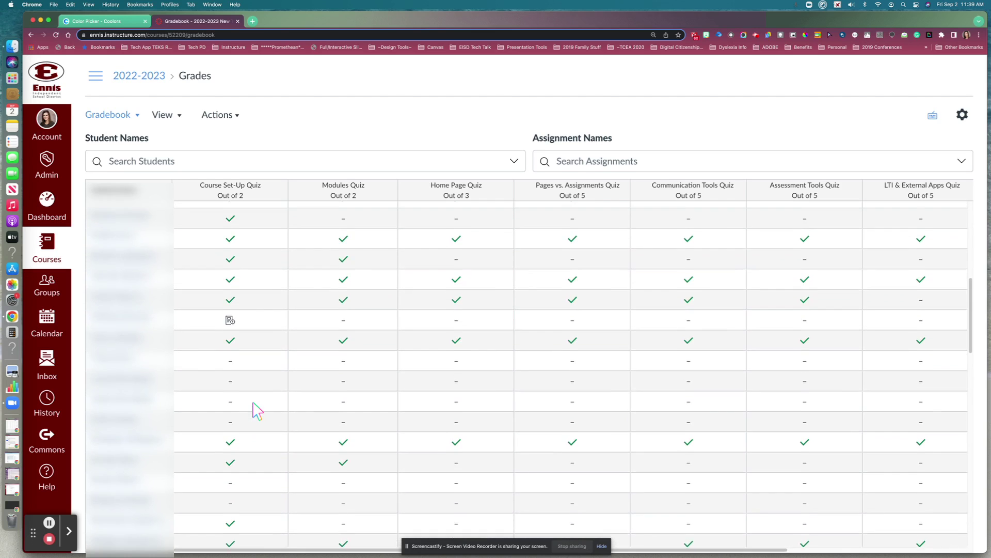
scroll(257, 412, up, 4)
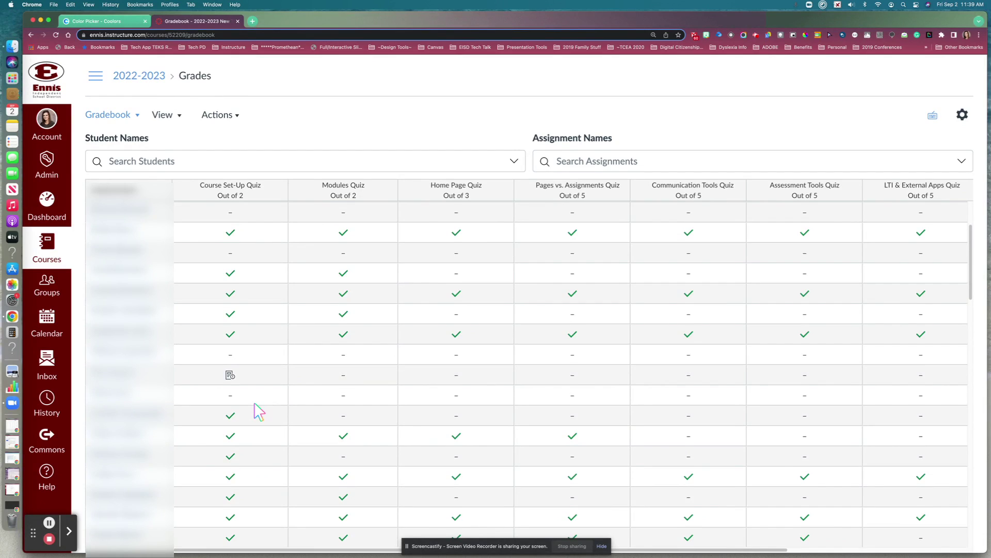
- Choose Message Students Who from the Course Set-Up Quiz column menu
mouse_move(258, 203)
click(278, 191)
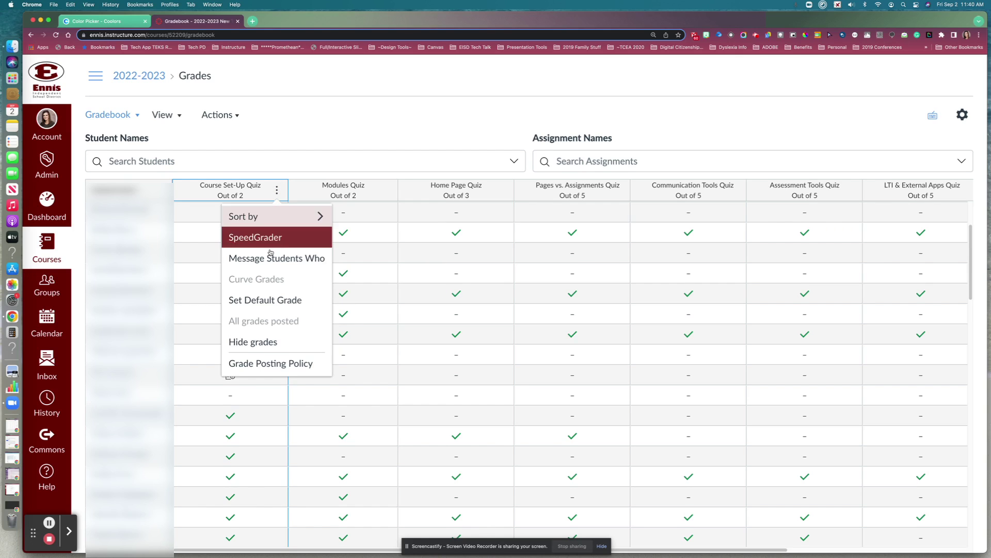
click(313, 263)
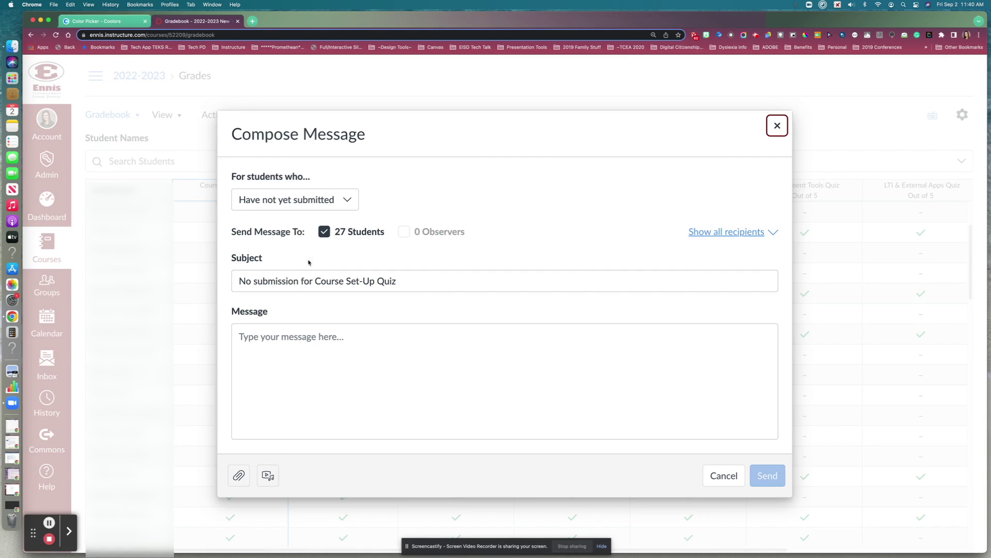
click(347, 205)
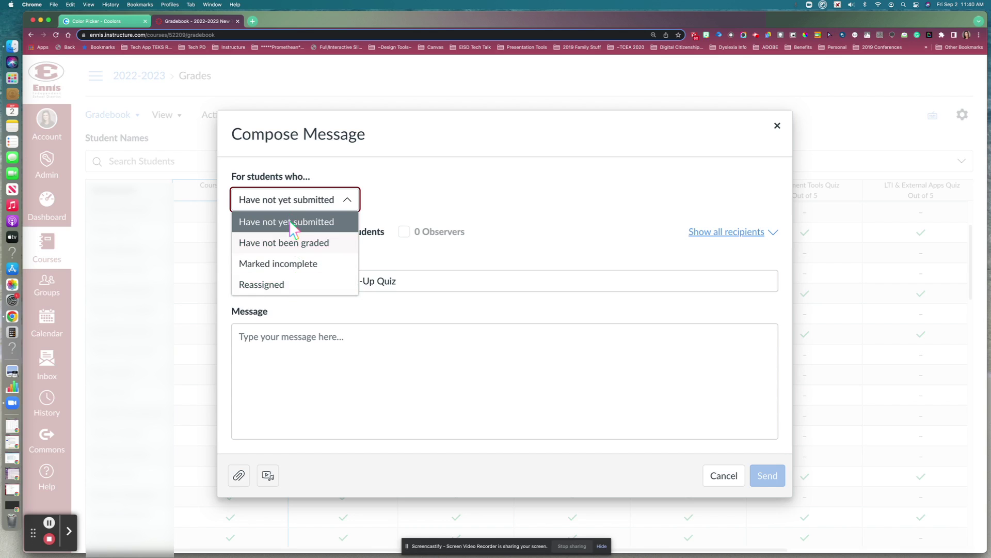
click(257, 225)
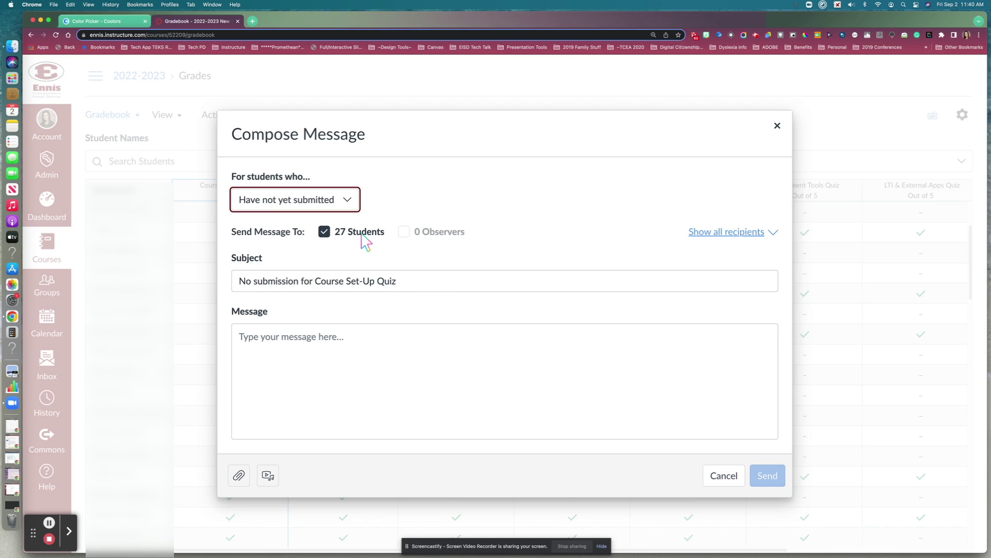